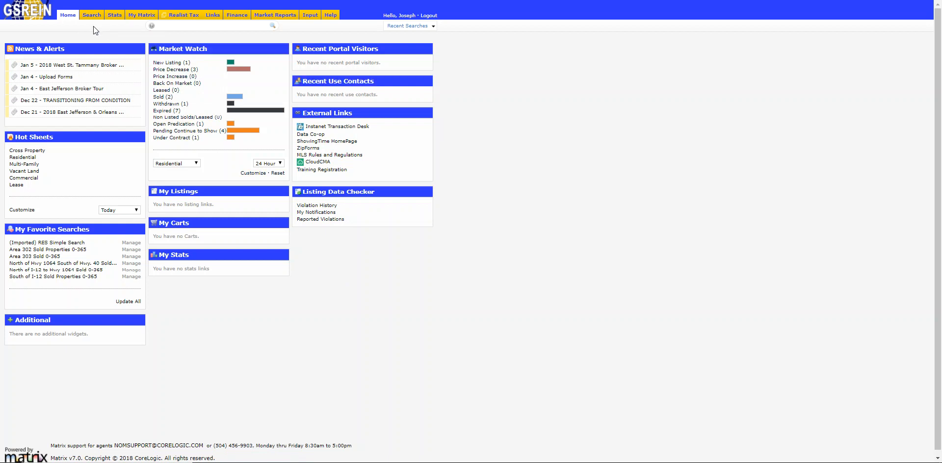
# Open the Residential Quick search form and clear all of its existing criteria.
pyautogui.moveTo(93, 18)
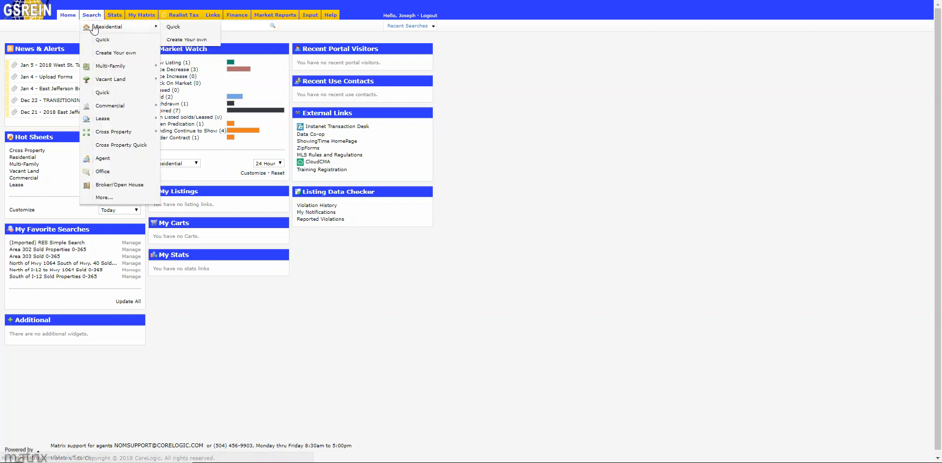
pyautogui.click(173, 28)
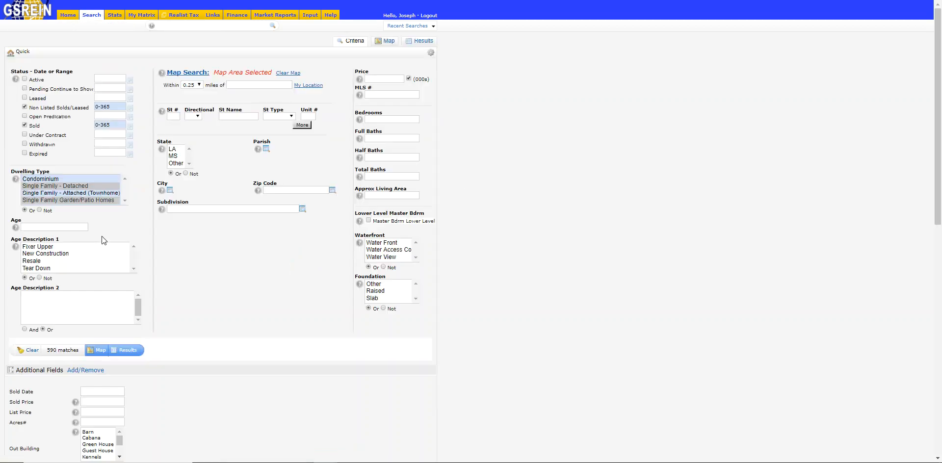
pyautogui.click(32, 356)
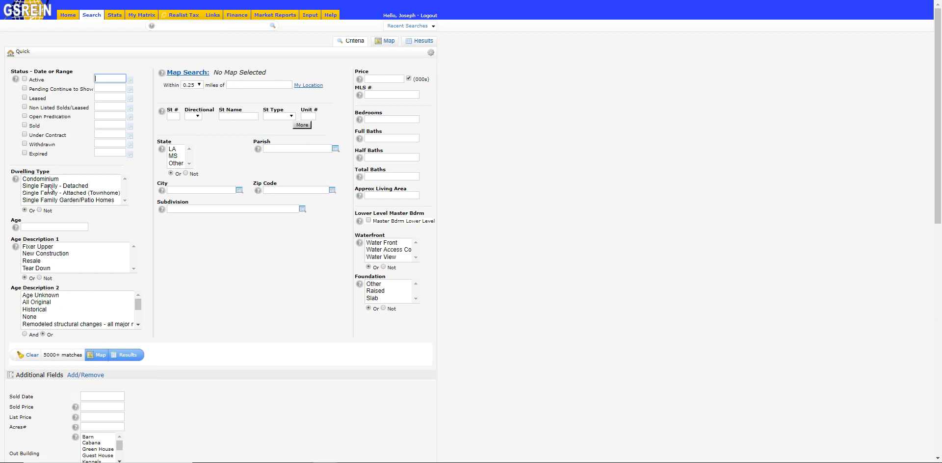
# On the search map, draw a rectangular search area south of I-12 covering Springfield, Ponchatoula and the land down toward the lake.
pyautogui.click(387, 40)
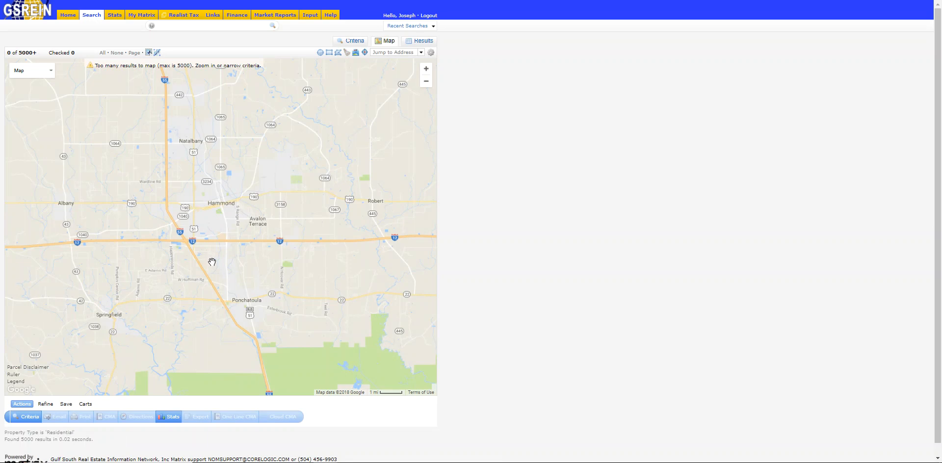
pyautogui.moveTo(233, 292); pyautogui.dragTo(218, 141)
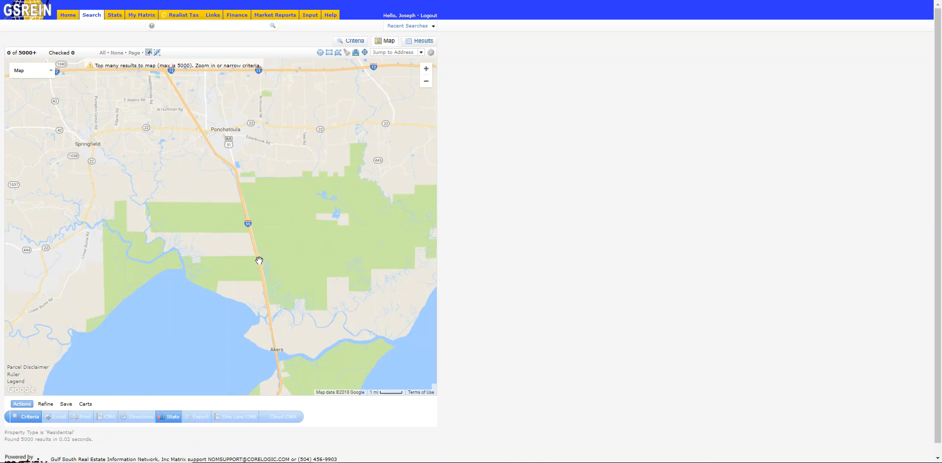
pyautogui.moveTo(231, 214); pyautogui.dragTo(219, 309)
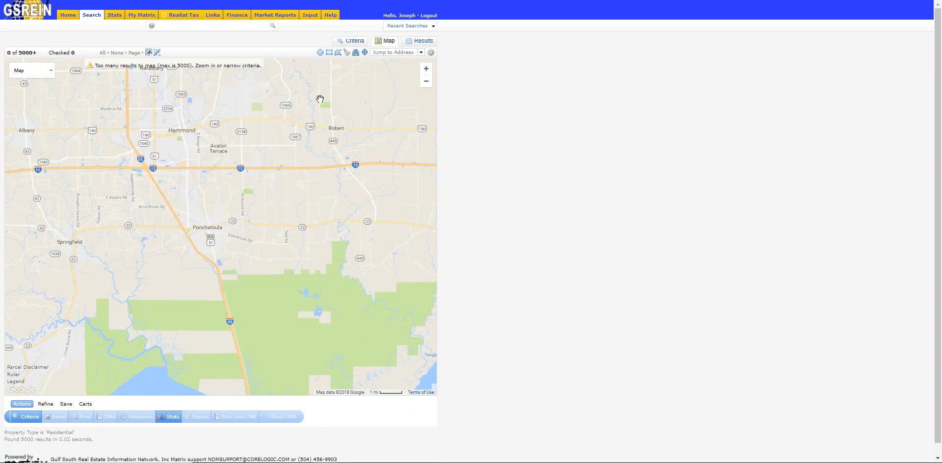
pyautogui.click(329, 52)
pyautogui.moveTo(57, 168); pyautogui.dragTo(59, 174)
pyautogui.click(59, 175)
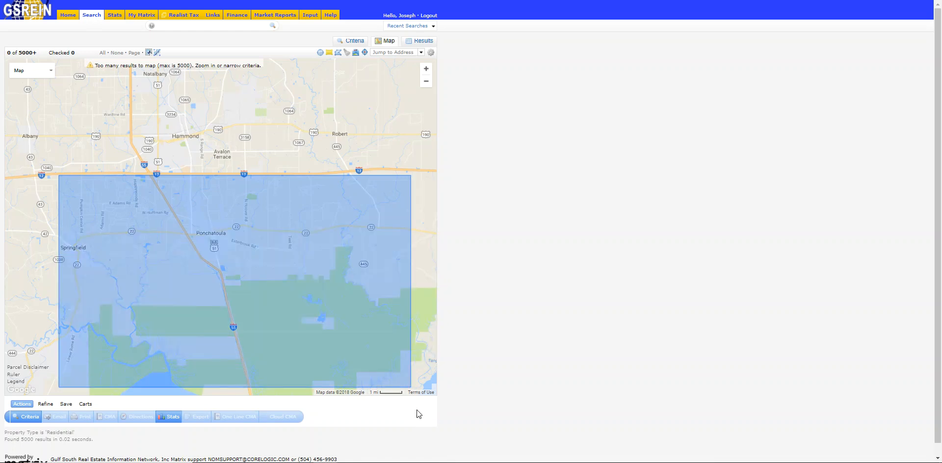
pyautogui.scroll(-1, 406, 375)
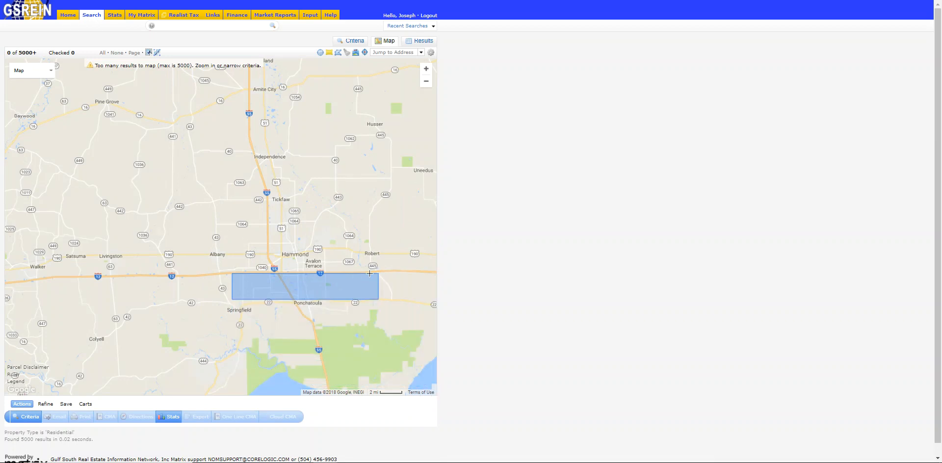
pyautogui.click(432, 382)
# Extend the eastern edge of the rectangular search area slightly farther east, toward Highway 1085.
pyautogui.moveTo(363, 232); pyautogui.dragTo(235, 185)
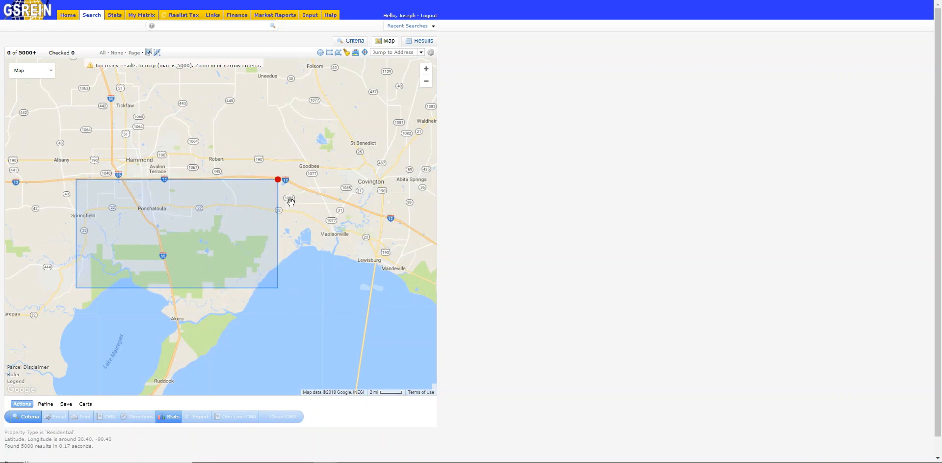
pyautogui.scroll(2, 291, 201)
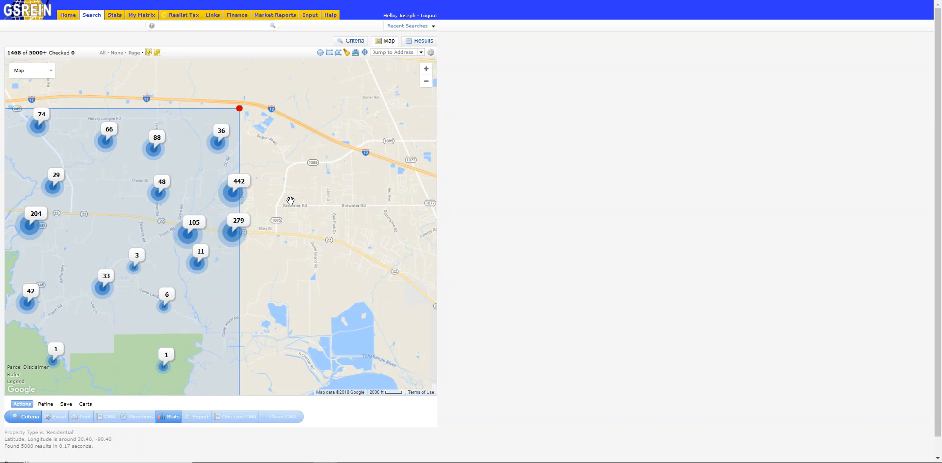
pyautogui.scroll(1, 290, 201)
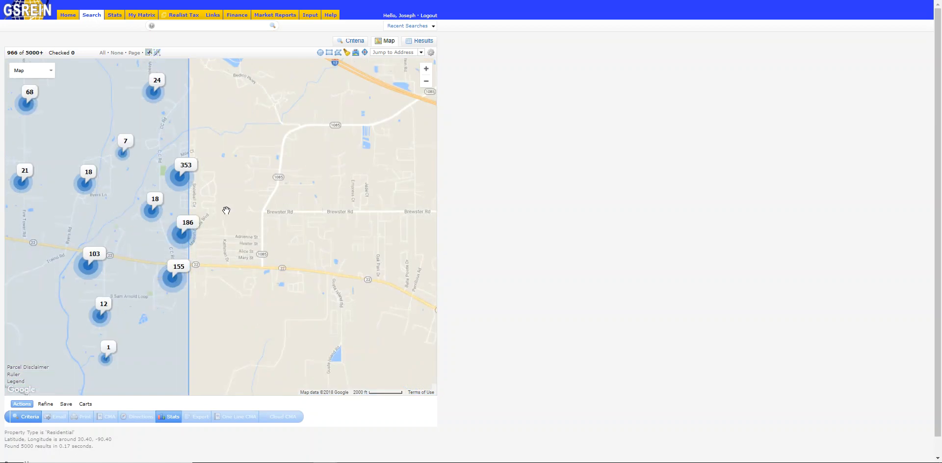
pyautogui.moveTo(191, 206); pyautogui.dragTo(219, 206)
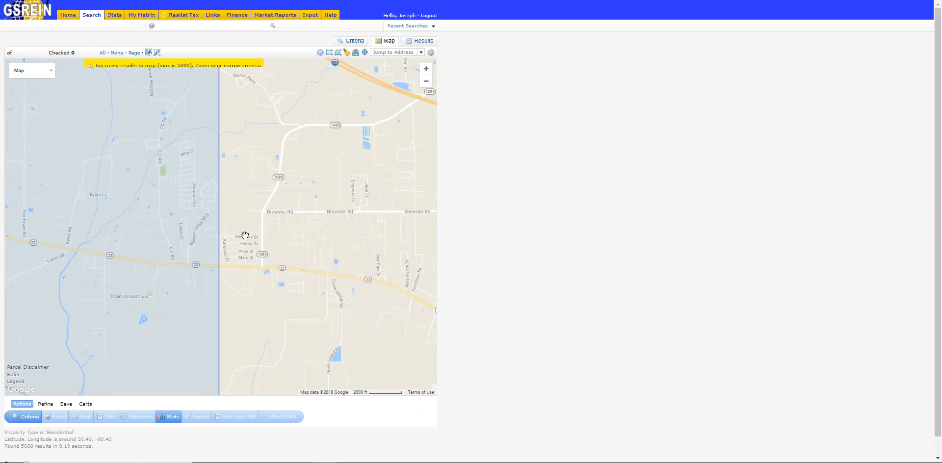
# Move the northern edge of the rectangular search area up to just north of I-12.
pyautogui.scroll(-1, 238, 202)
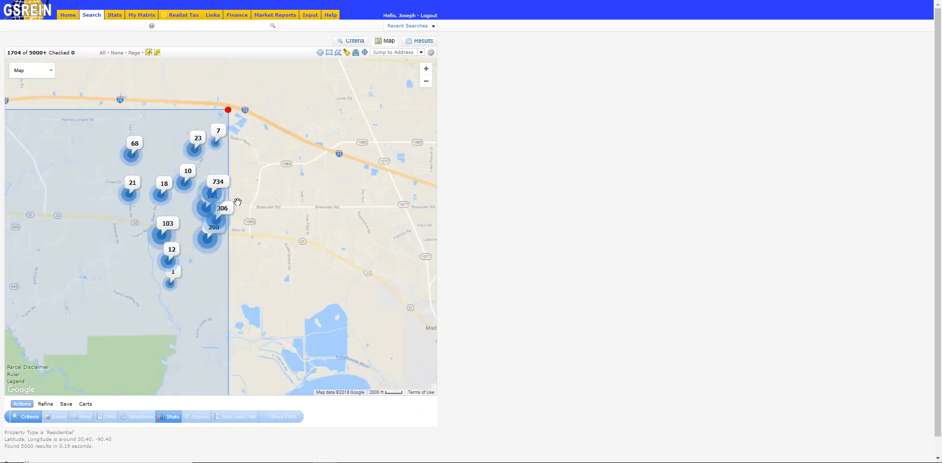
pyautogui.moveTo(246, 209); pyautogui.dragTo(365, 278)
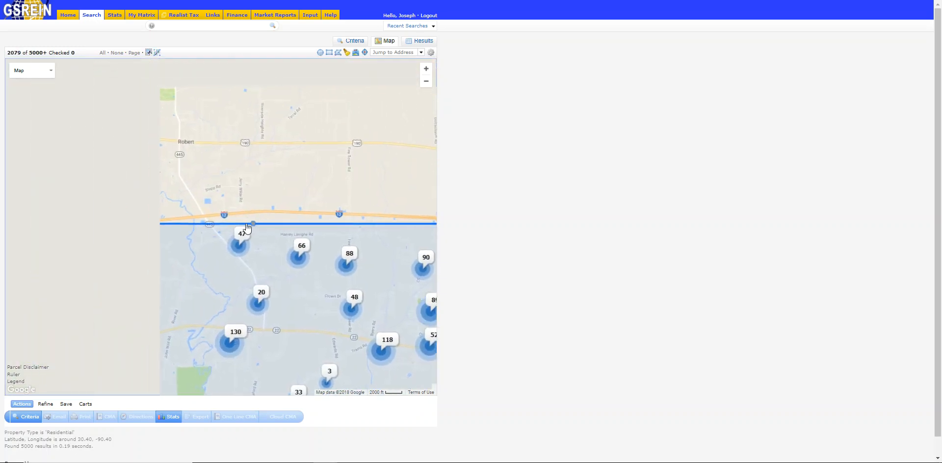
pyautogui.moveTo(248, 225); pyautogui.dragTo(248, 208)
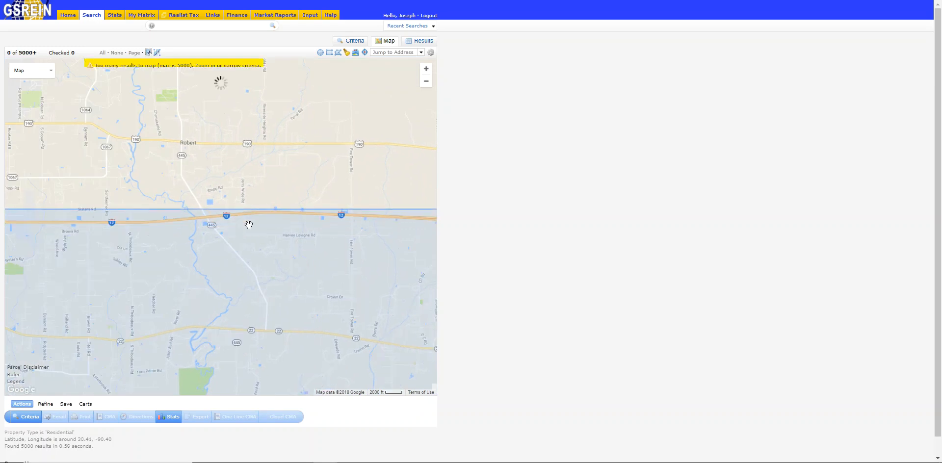
# Bring the whole search area into view and start a new saved search from it.
pyautogui.scroll(-1, 249, 227)
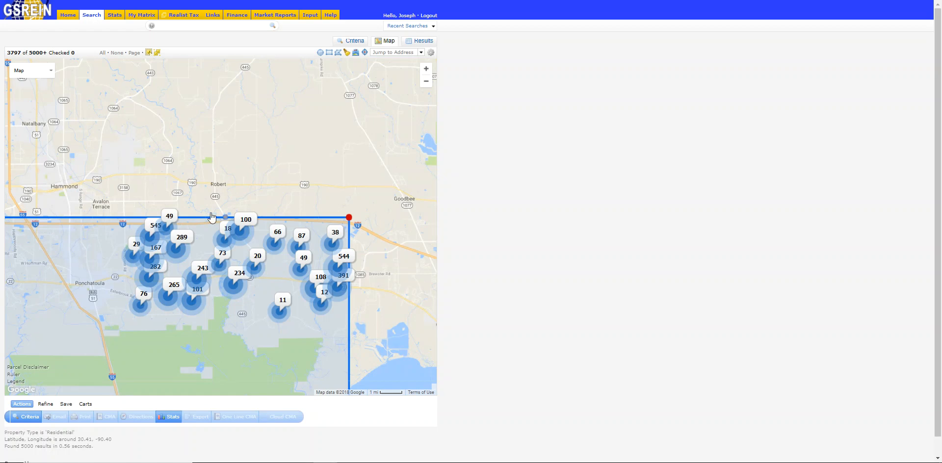
pyautogui.scroll(-1, 120, 188)
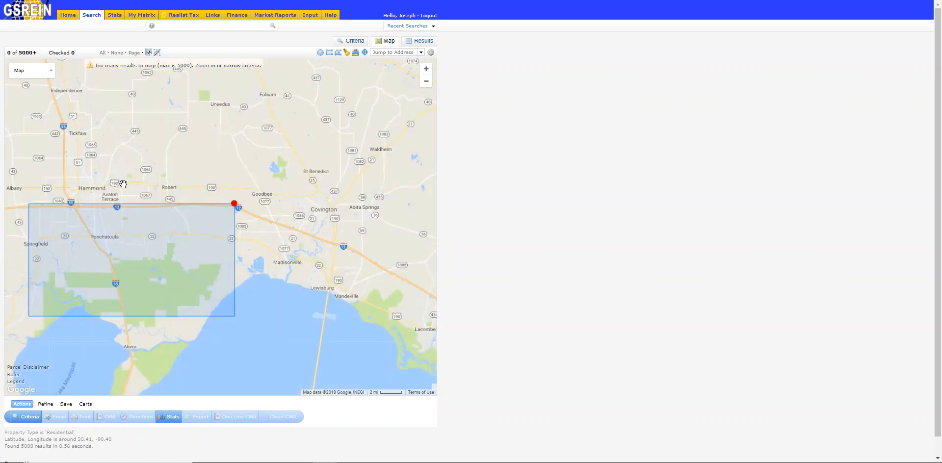
pyautogui.moveTo(132, 183); pyautogui.dragTo(220, 162)
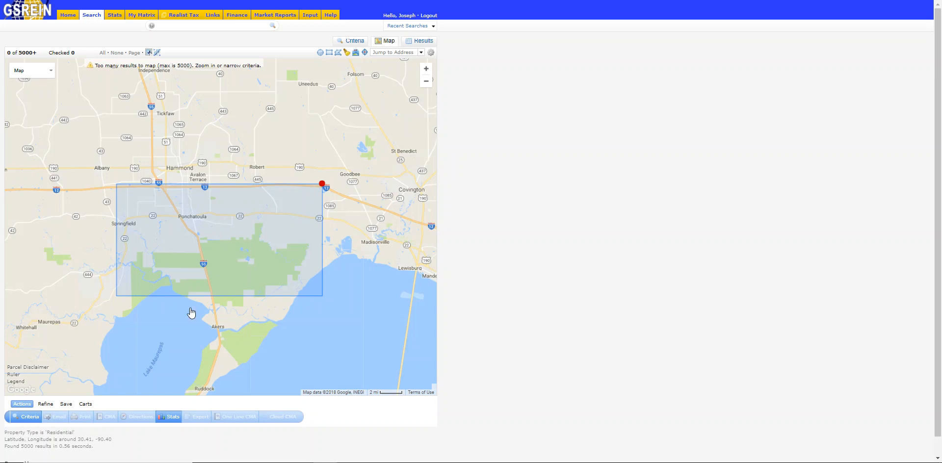
pyautogui.click(66, 404)
pyautogui.click(50, 417)
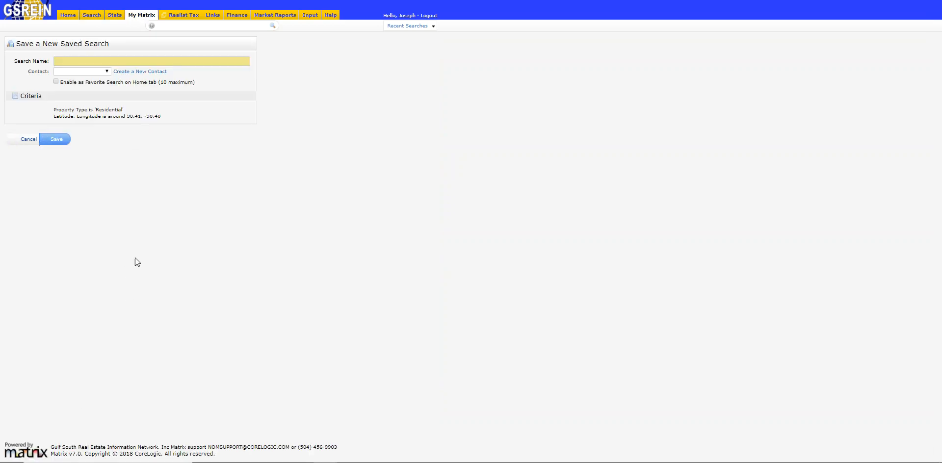
# Name the search "South of I-12", enable it as a favorite search on the Home tab, and try to save it.
pyautogui.click(82, 62)
pyautogui.write('Soth')
pyautogui.press('BackSpace')
pyautogui.write('u')
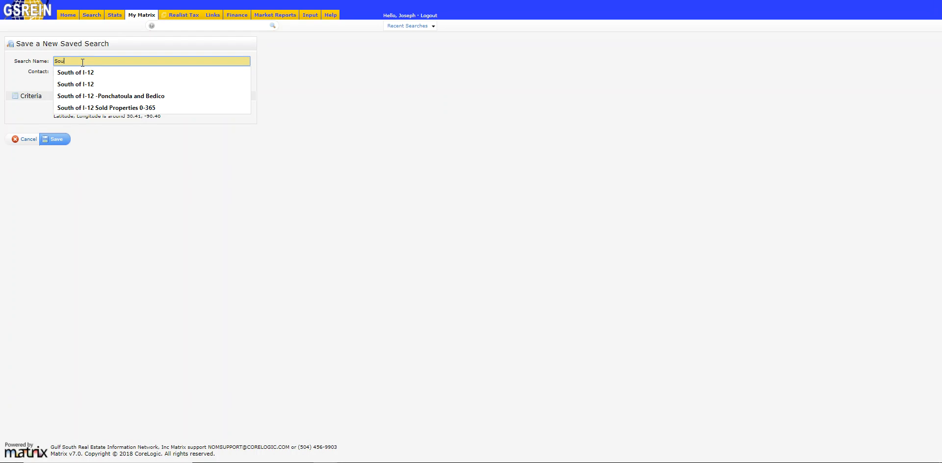
pyautogui.click(80, 72)
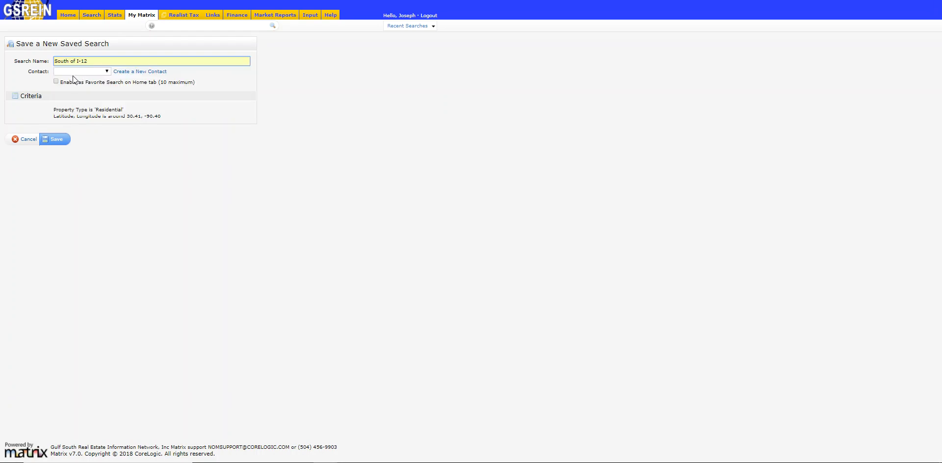
pyautogui.moveTo(59, 84); pyautogui.dragTo(148, 87)
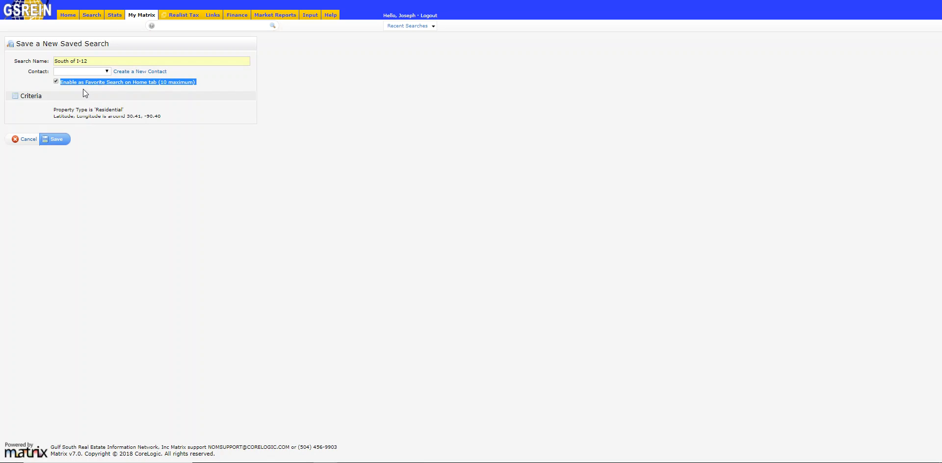
pyautogui.click(60, 140)
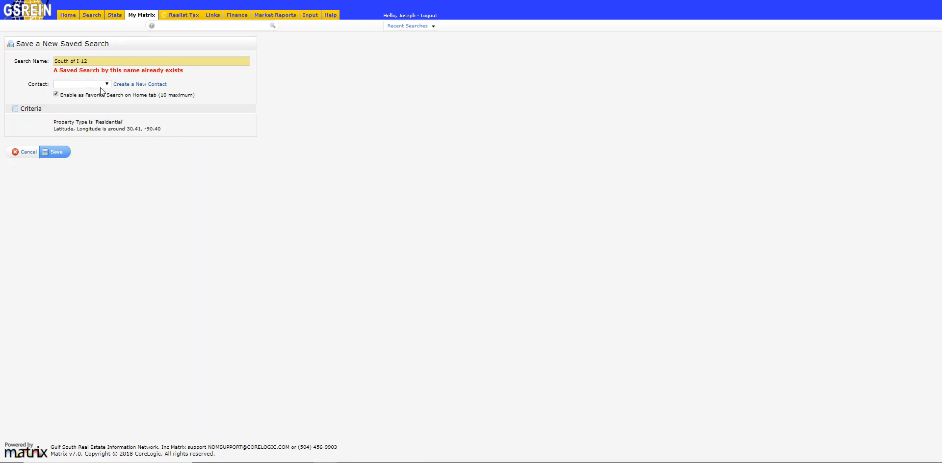
# Change the search name to "South of I-12 Ponchatoula" and save the search.
pyautogui.click(98, 61)
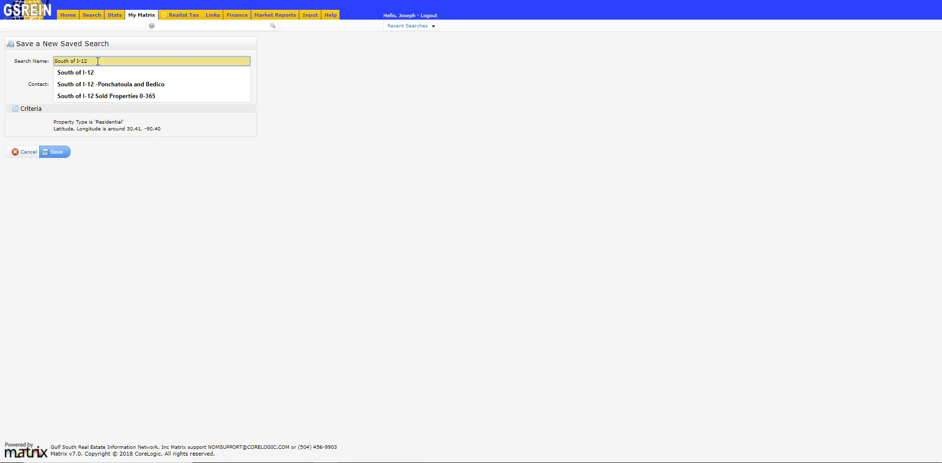
pyautogui.write('Ponchatoula')
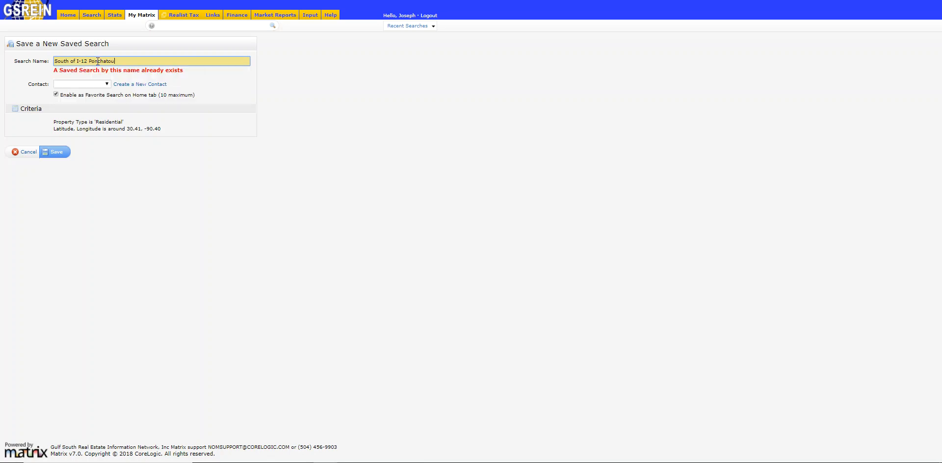
pyautogui.click(65, 153)
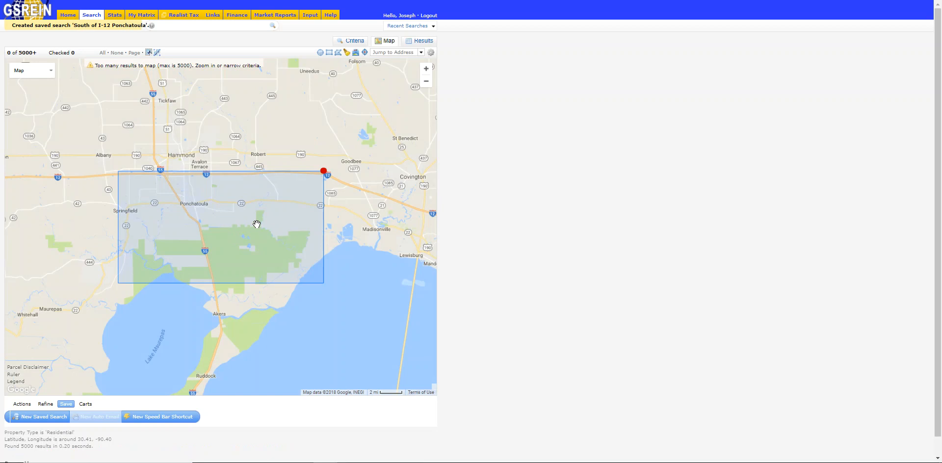
# Return to the search criteria and limit the status to Active listings.
pyautogui.click(360, 43)
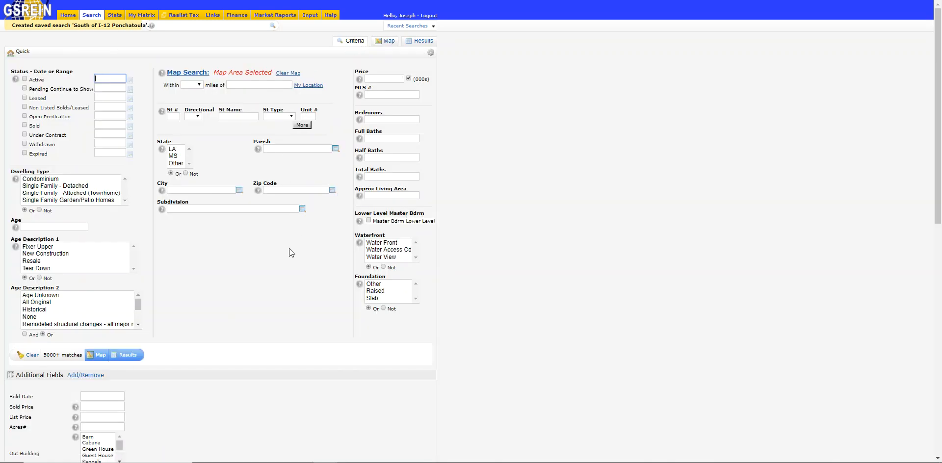
pyautogui.click(24, 80)
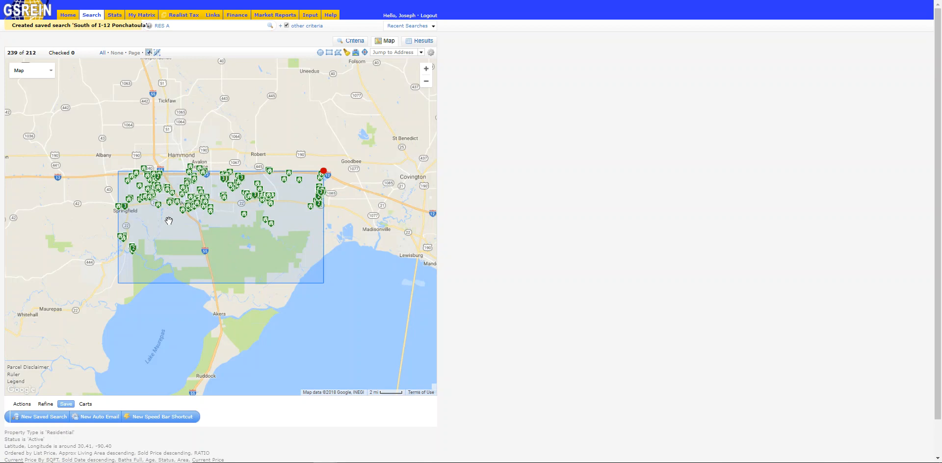
# Draw a freehand shape around the part of the search area west of I-55 and exclude that shape from the search.
pyautogui.scroll(2, 181, 228)
pyautogui.keyDown('ctrl'); pyautogui.scroll(1, 181, 227); pyautogui.keyUp('ctrl')
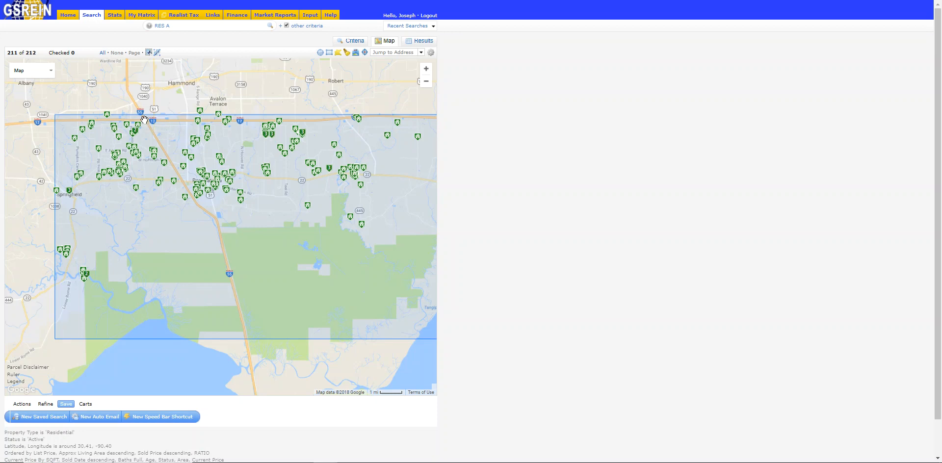
pyautogui.moveTo(153, 138)
pyautogui.mouseDown()
pyautogui.moveTo(214, 224)
pyautogui.moveTo(237, 313)
pyautogui.moveTo(71, 294)
pyautogui.moveTo(47, 273)
pyautogui.moveTo(50, 117)
pyautogui.moveTo(64, 110)
pyautogui.moveTo(149, 124)
pyautogui.mouseUp()
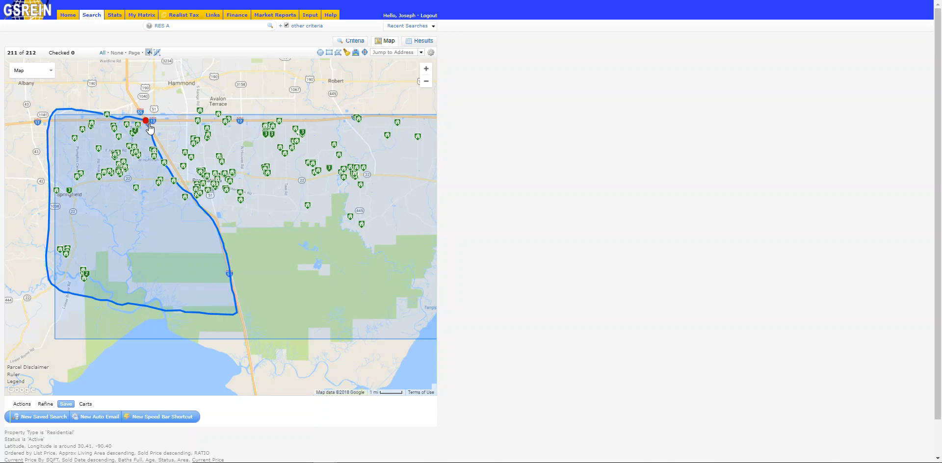
pyautogui.click(148, 125)
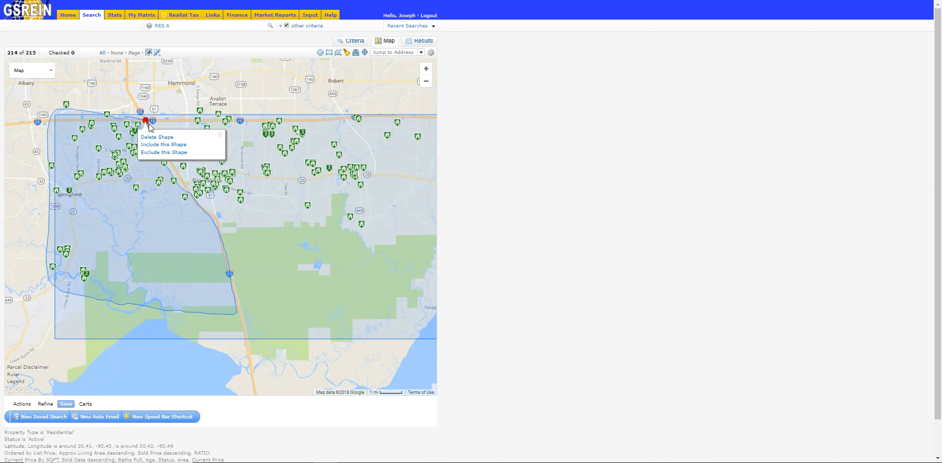
pyautogui.click(156, 152)
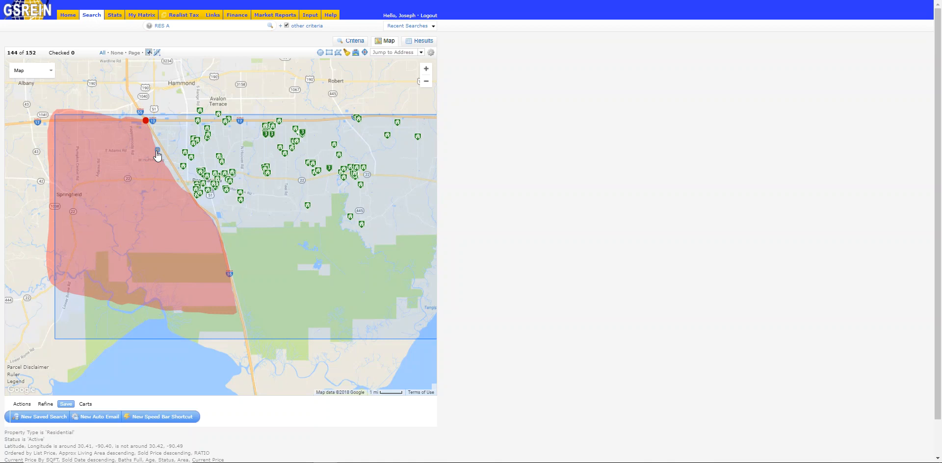
# In the search criteria, set the approximate living area range to 1000-1500.
pyautogui.click(357, 43)
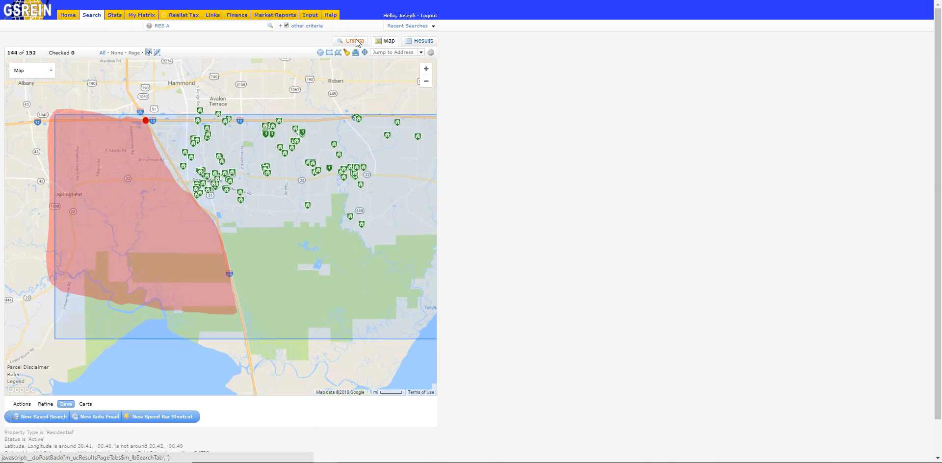
pyautogui.click(376, 194)
pyautogui.write('1000-1500')
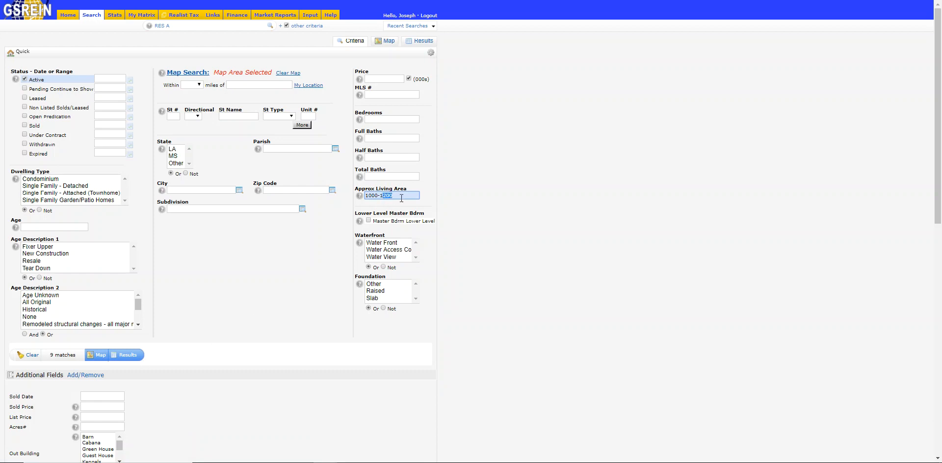
pyautogui.click(288, 289)
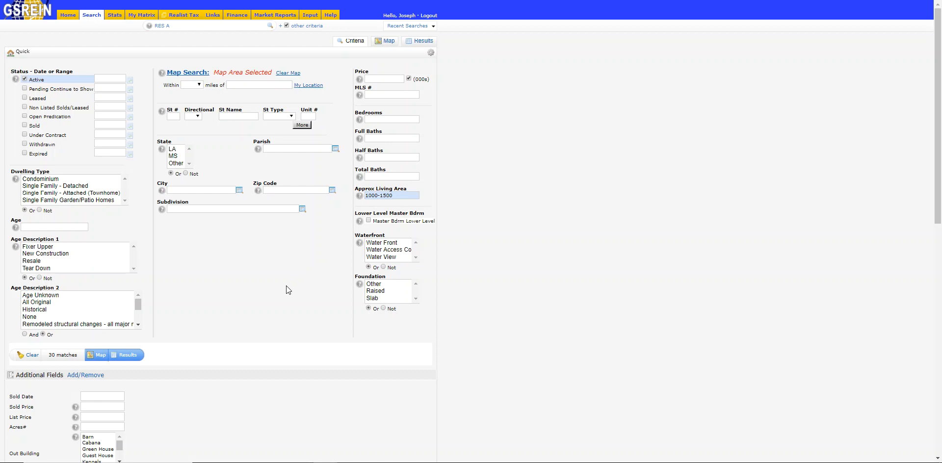
# Review the listings matching the refined criteria in the results list and on the map.
pyautogui.click(128, 354)
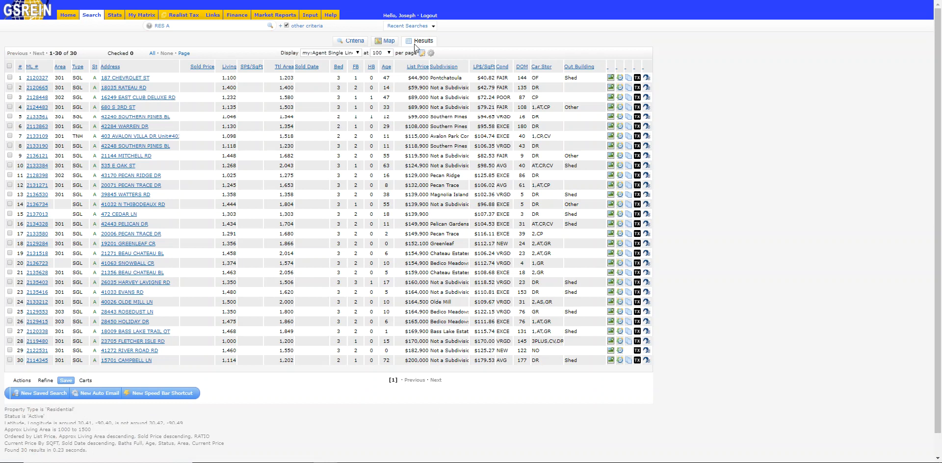
pyautogui.click(359, 43)
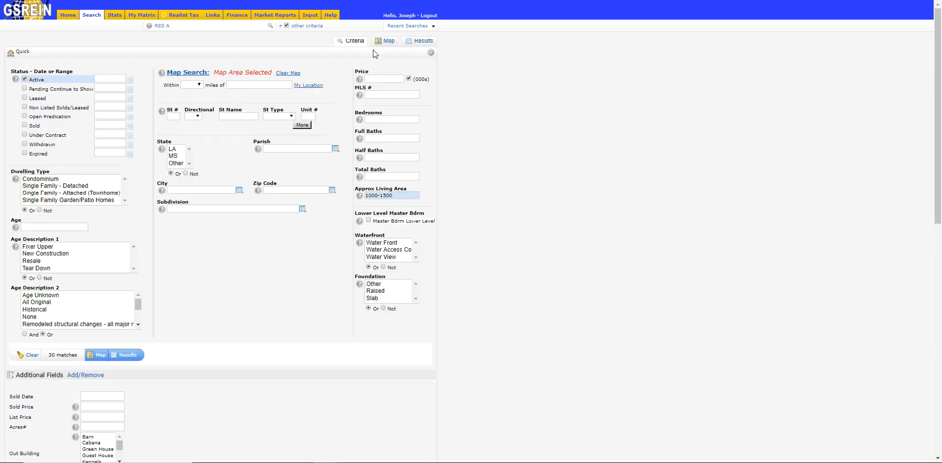
pyautogui.click(385, 42)
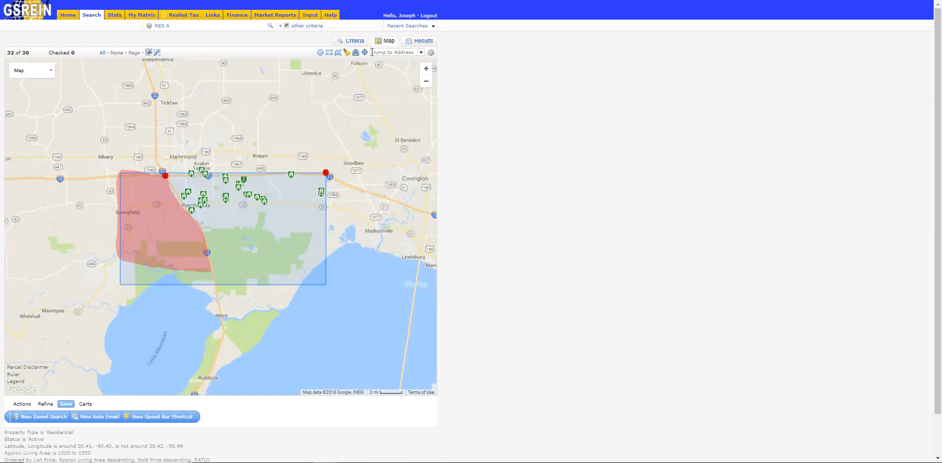
# Open the favorite search "South of I-12 Ponchatoula" and reshape its map rectangle to cover the area north of I-12 up past Tickfaw.
pyautogui.click(67, 19)
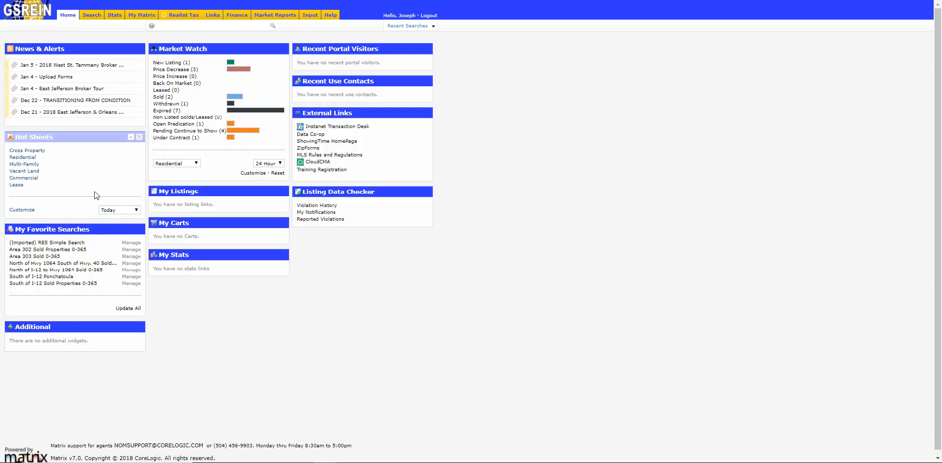
pyautogui.click(35, 277)
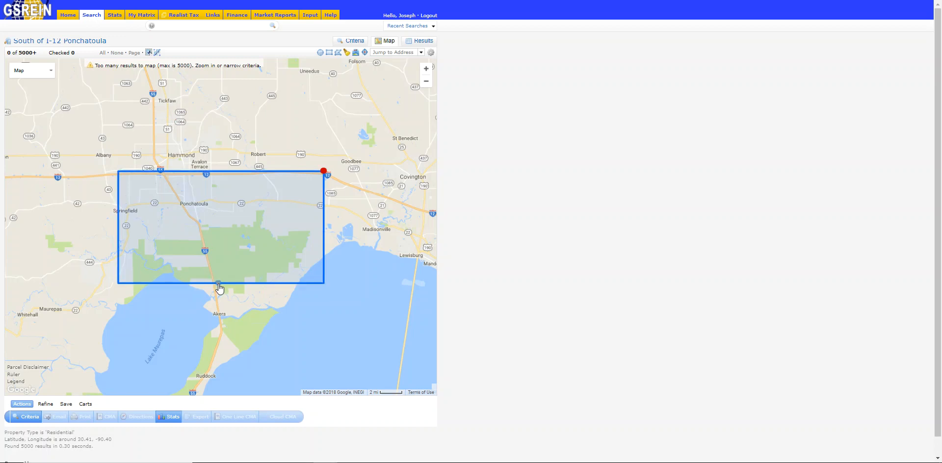
pyautogui.moveTo(218, 286); pyautogui.dragTo(196, 153)
pyautogui.moveTo(218, 234); pyautogui.dragTo(219, 242)
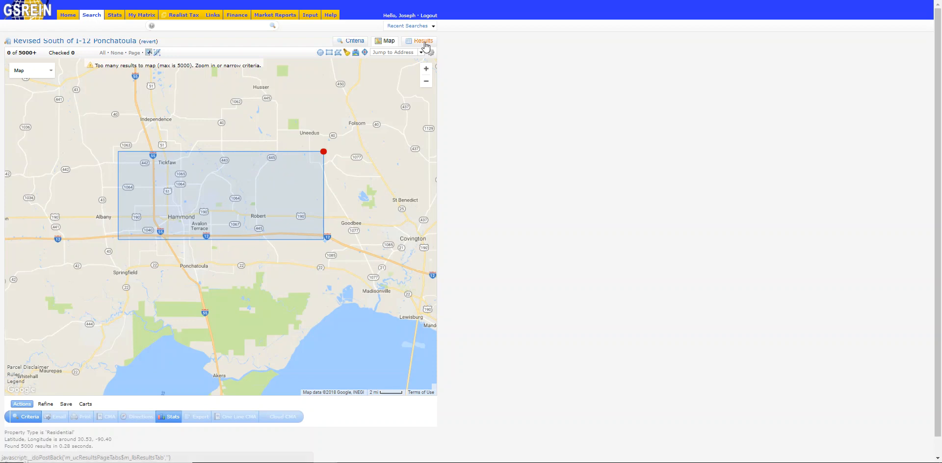
# Limit the revised search to Active status and display the matching listings on the map and in the results list.
pyautogui.click(357, 43)
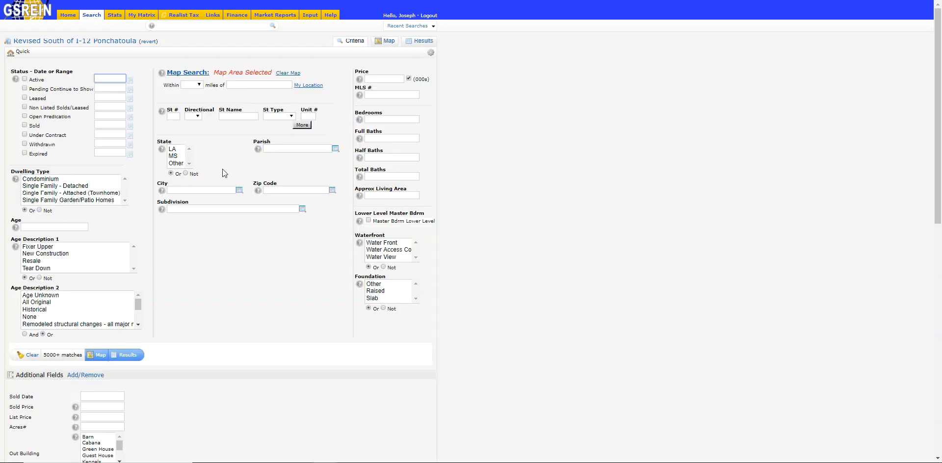
pyautogui.click(25, 80)
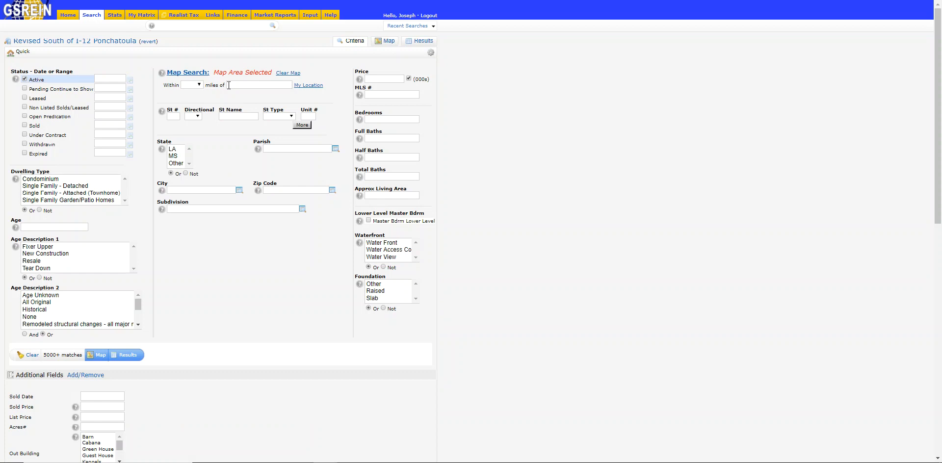
pyautogui.click(388, 43)
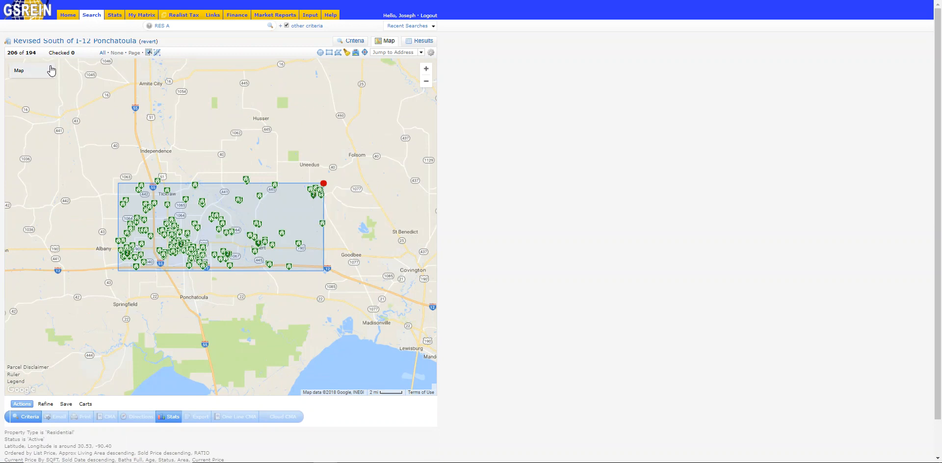
pyautogui.click(418, 44)
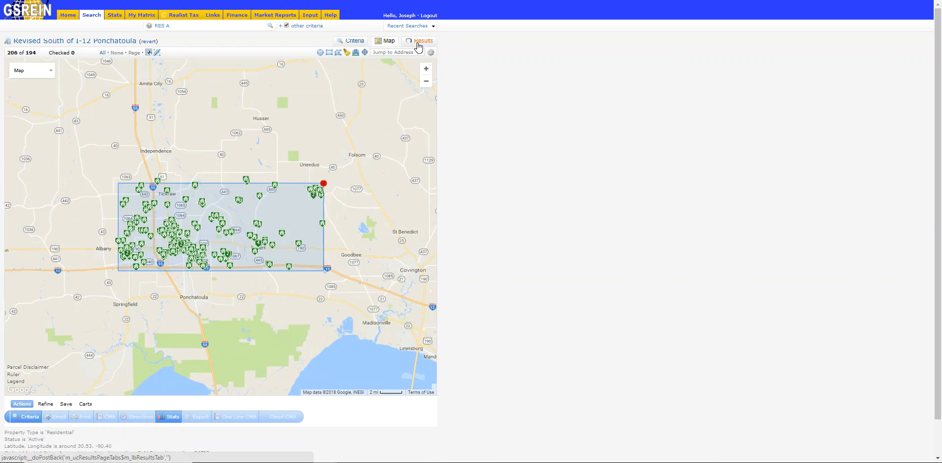
# Save the revised search as a new saved search named "North of I-12 to Tickfaw", enabled as a favorite on the Home tab.
pyautogui.scroll(-12, 237, 313)
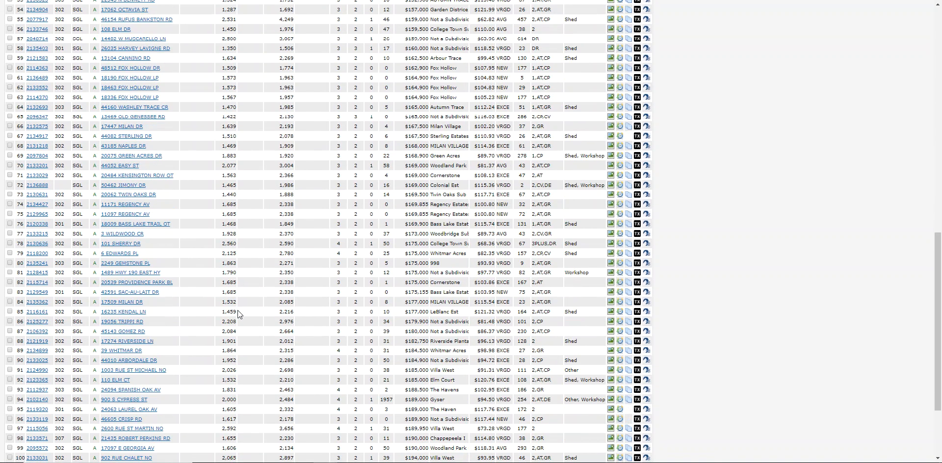
pyautogui.scroll(-3, 237, 310)
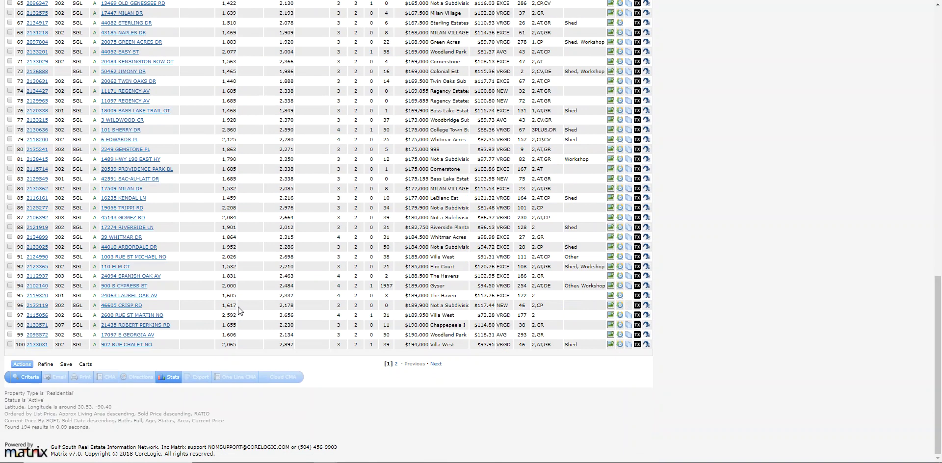
pyautogui.click(66, 365)
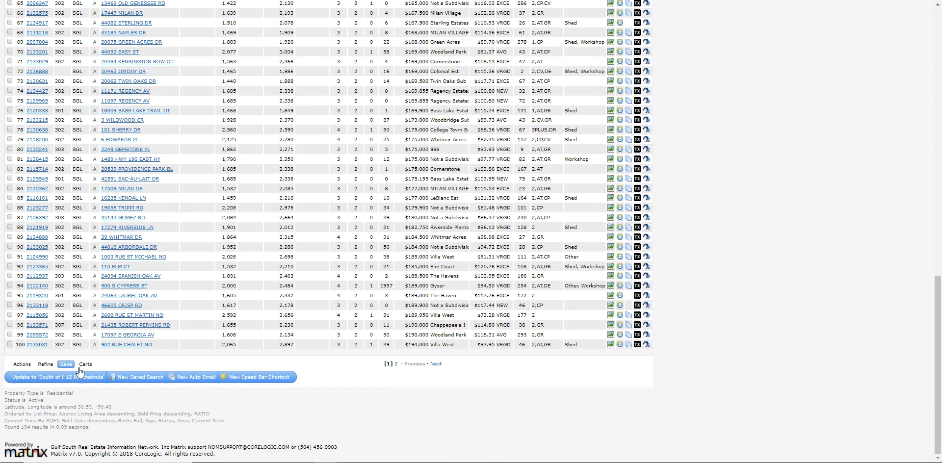
pyautogui.click(142, 377)
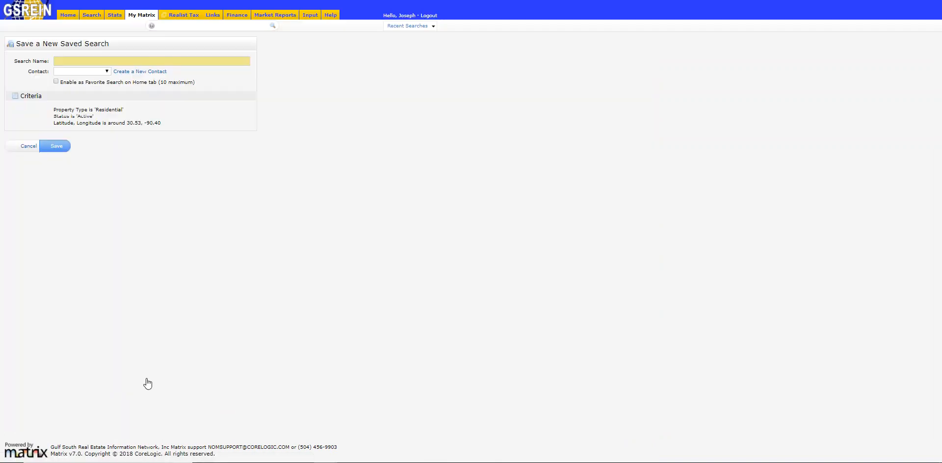
pyautogui.click(89, 62)
pyautogui.write('Nor')
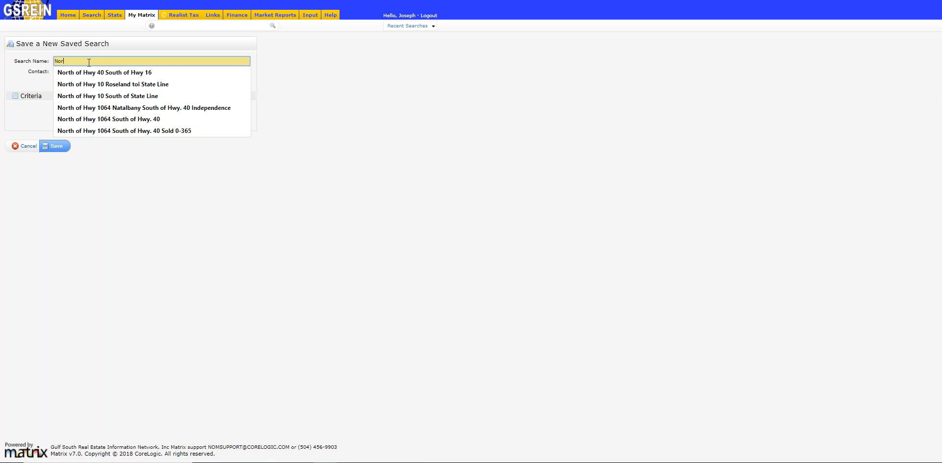
pyautogui.write('tho')
pyautogui.press('BackSpace')
pyautogui.write('of I')
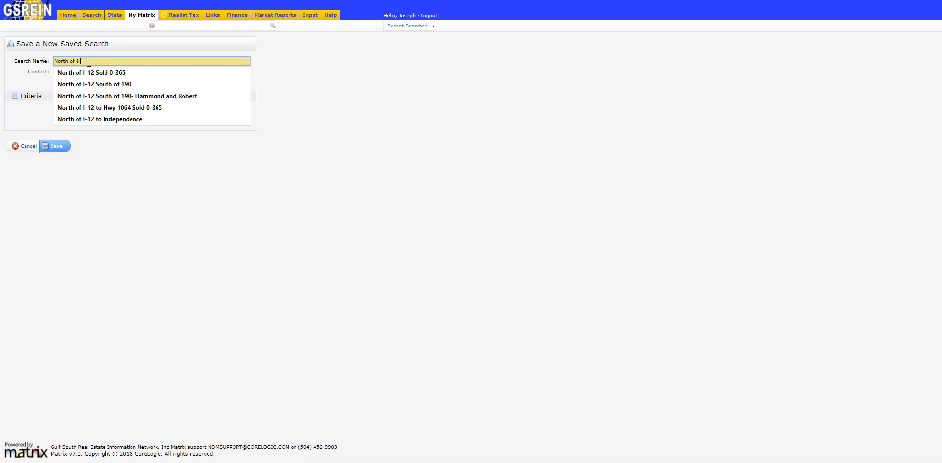
pyautogui.write('-12 To Tick')
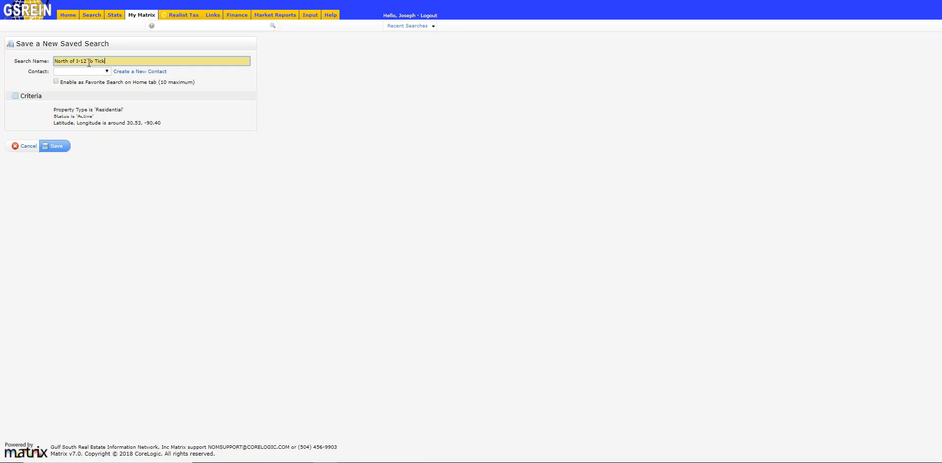
pyautogui.click(56, 82)
pyautogui.click(57, 146)
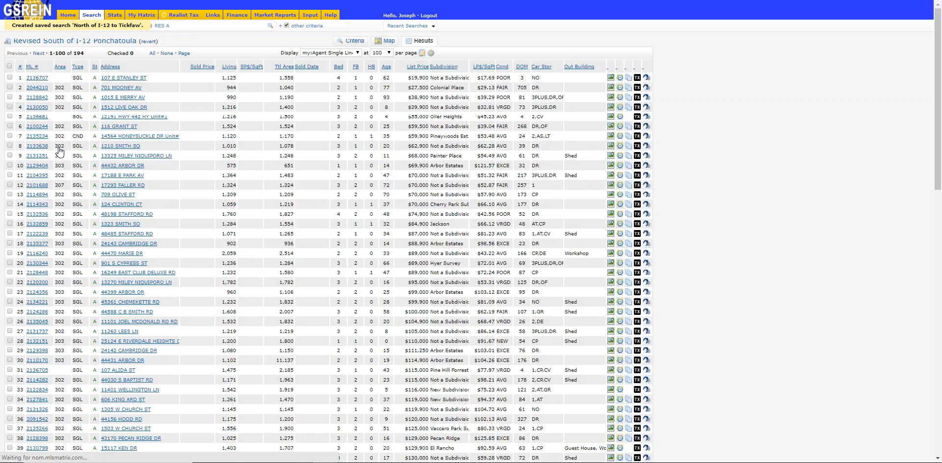
# Open the favorite search "North of I-12 to Tickfaw" and reshape its map rectangle to span from Tickfaw north past Amite City.
pyautogui.click(69, 15)
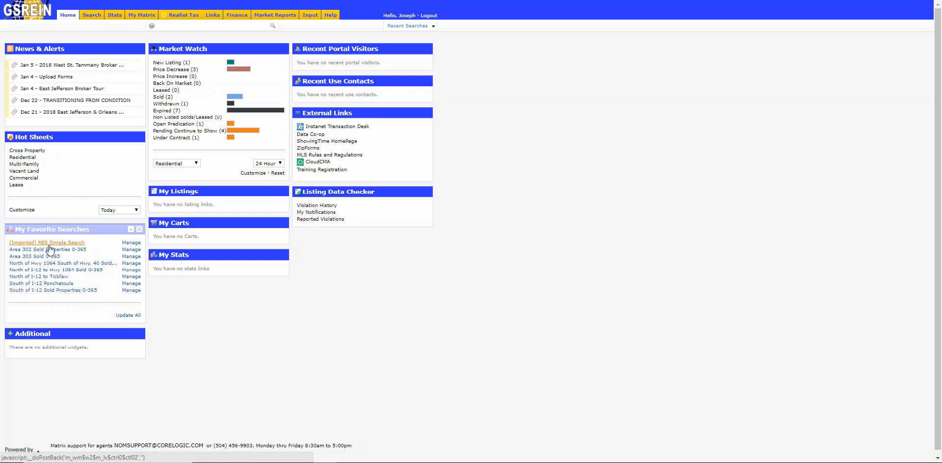
pyautogui.click(55, 278)
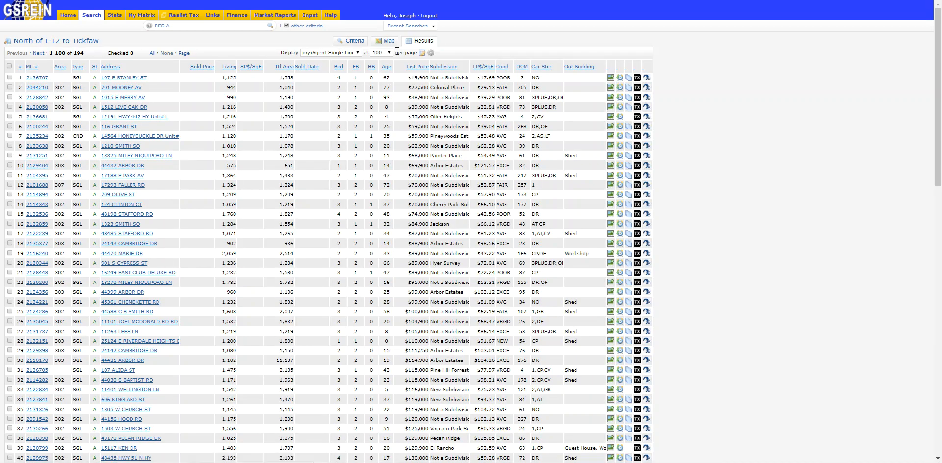
pyautogui.click(388, 44)
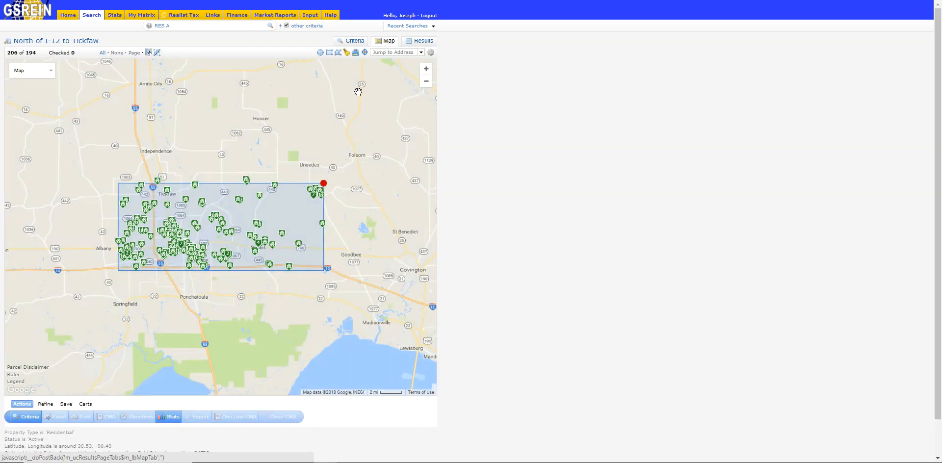
pyautogui.moveTo(224, 270); pyautogui.dragTo(222, 128)
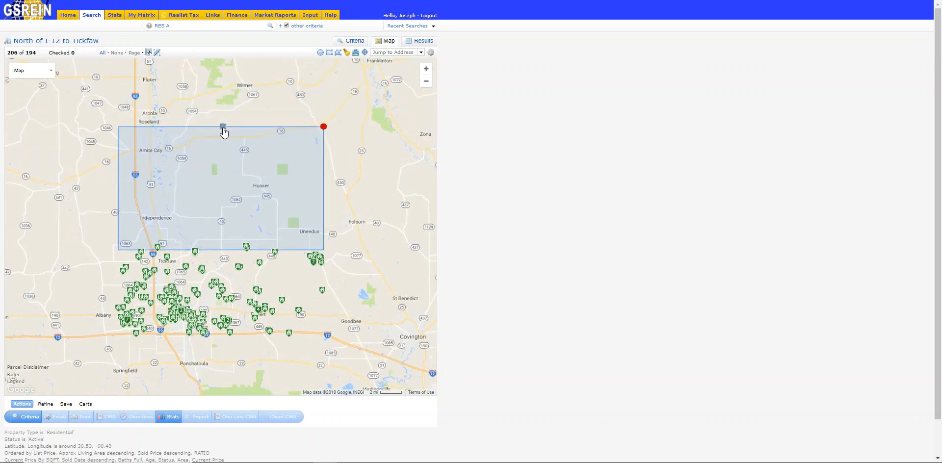
pyautogui.moveTo(227, 250)
pyautogui.mouseDown()
pyautogui.moveTo(225, 268)
pyautogui.moveTo(228, 259)
pyautogui.mouseUp()
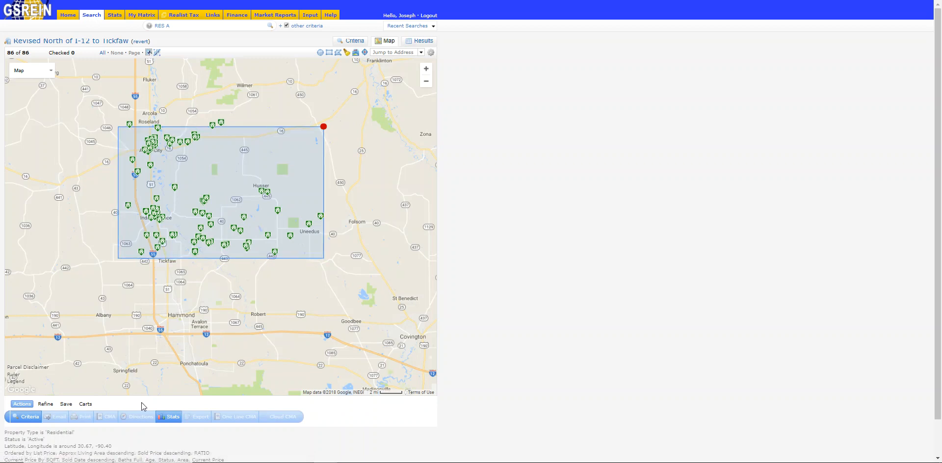
# Save the revised area as a new saved search named "Tickfaw to Amite", enabled as a favorite on the Home tab.
pyautogui.click(65, 404)
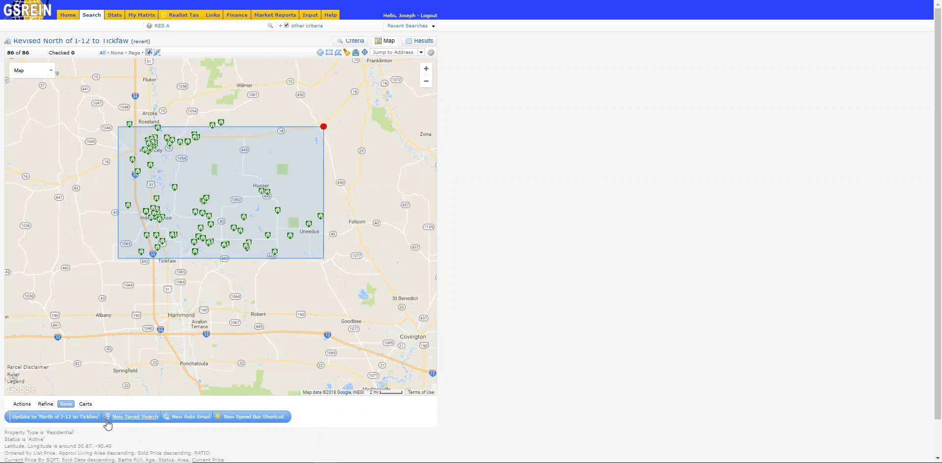
pyautogui.click(127, 419)
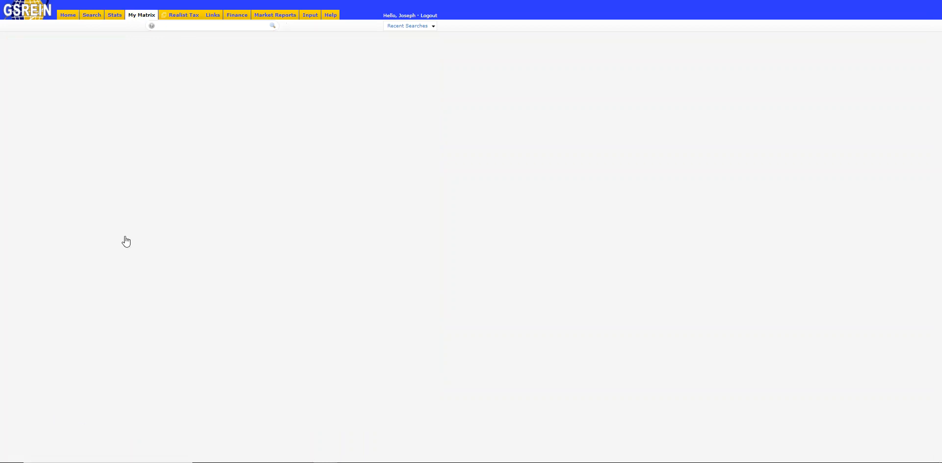
pyautogui.click(102, 62)
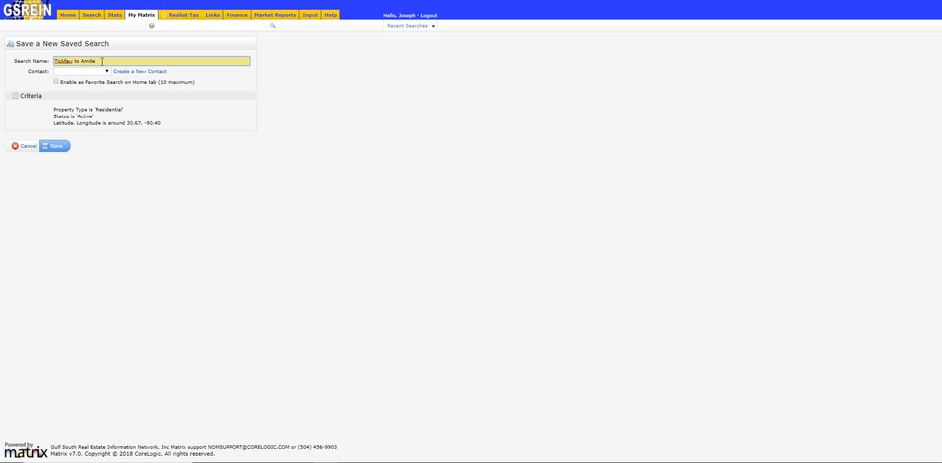
pyautogui.click(57, 82)
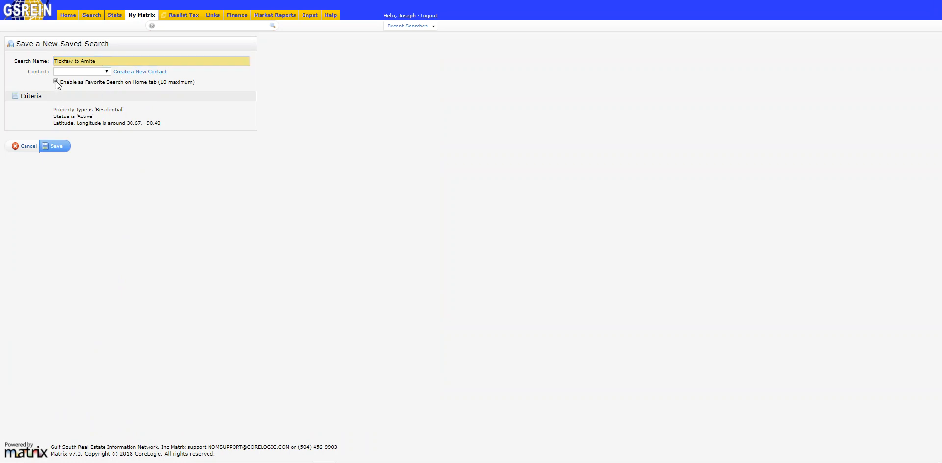
pyautogui.click(57, 147)
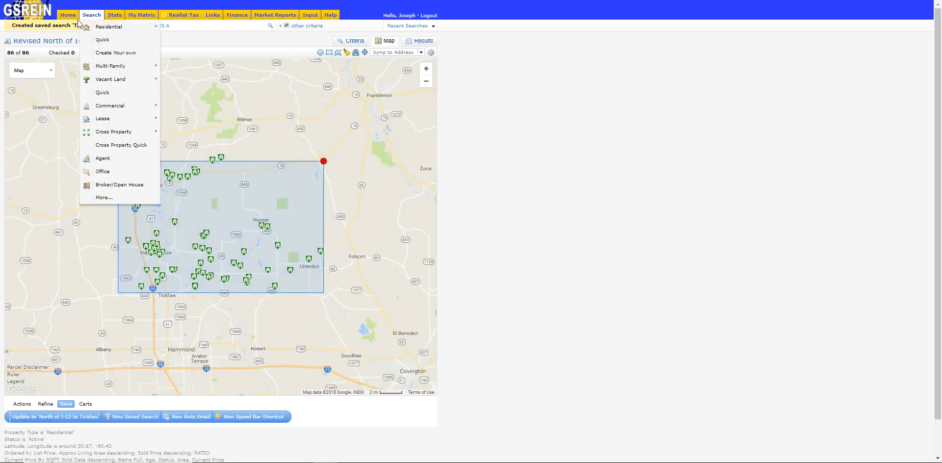
# Reopen the favorite search "North of I-12 to Tickfaw" and replace its Active status with Non Listed Solds/Leased and Sold.
pyautogui.click(68, 19)
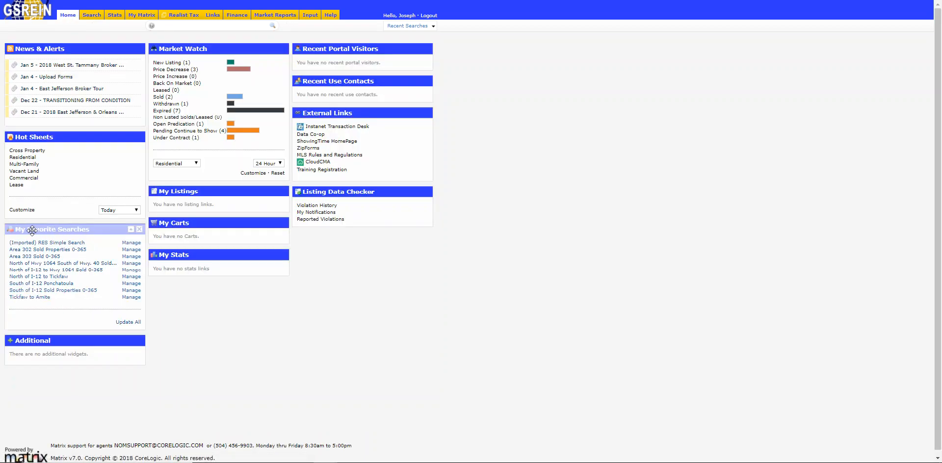
pyautogui.click(36, 277)
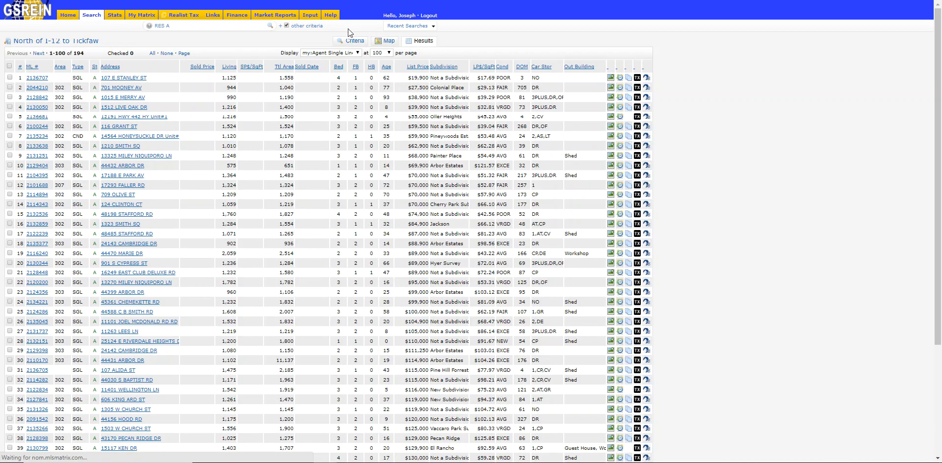
pyautogui.click(354, 42)
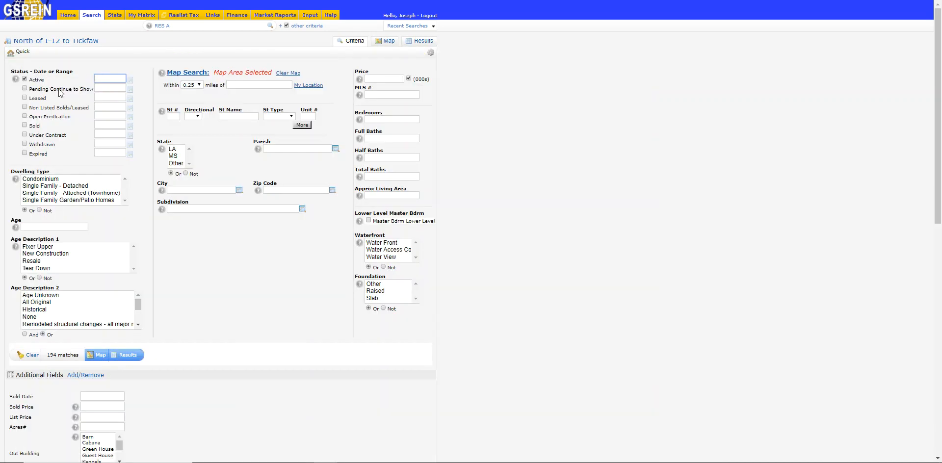
pyautogui.click(25, 79)
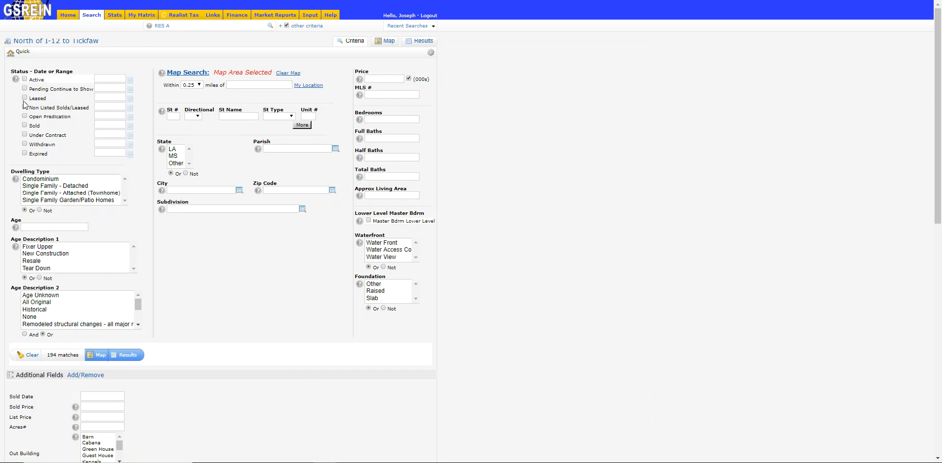
pyautogui.click(25, 108)
pyautogui.click(25, 125)
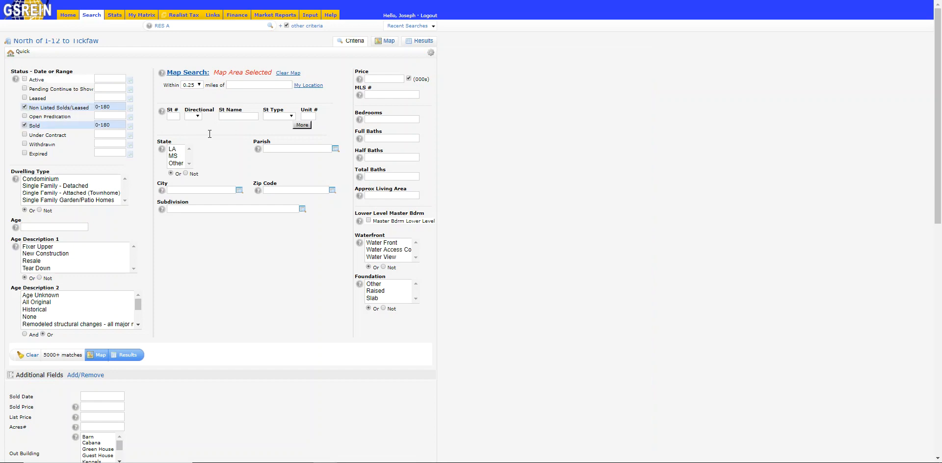